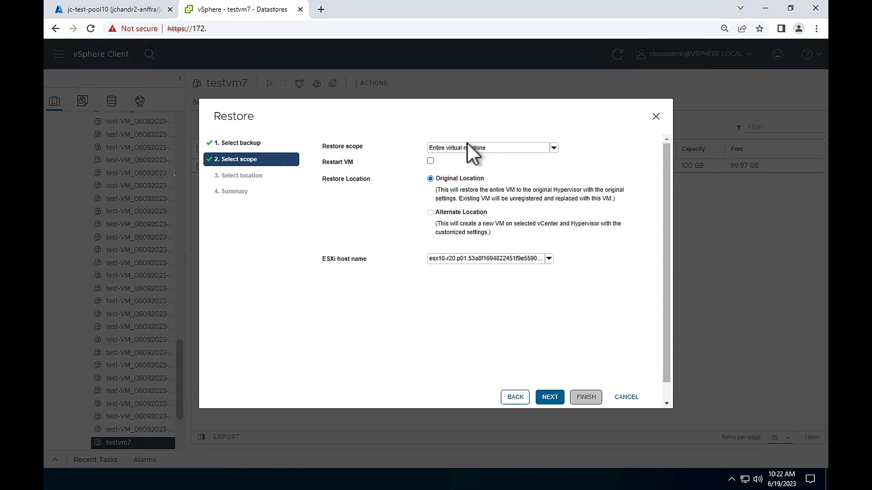
Step: Keep the restore scope as Entire virtual machine at the original location and choose the primary location for datastore test-vol10
left_click(553, 149)
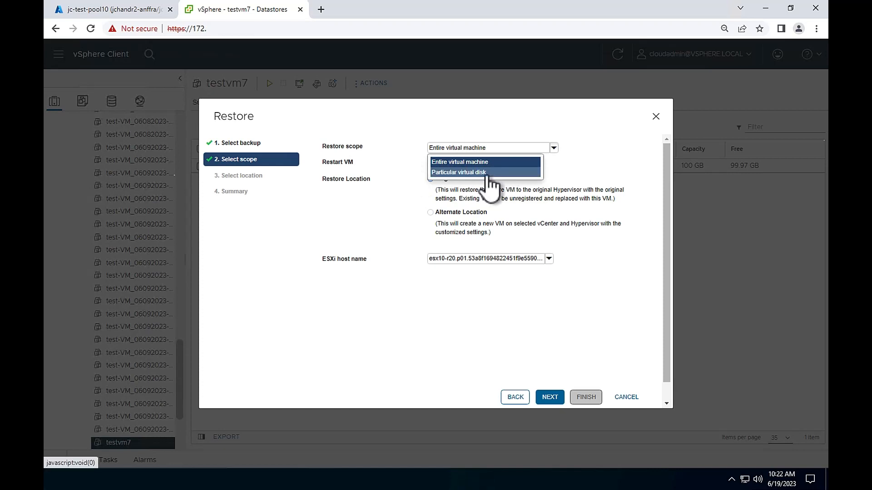
left_click(482, 140)
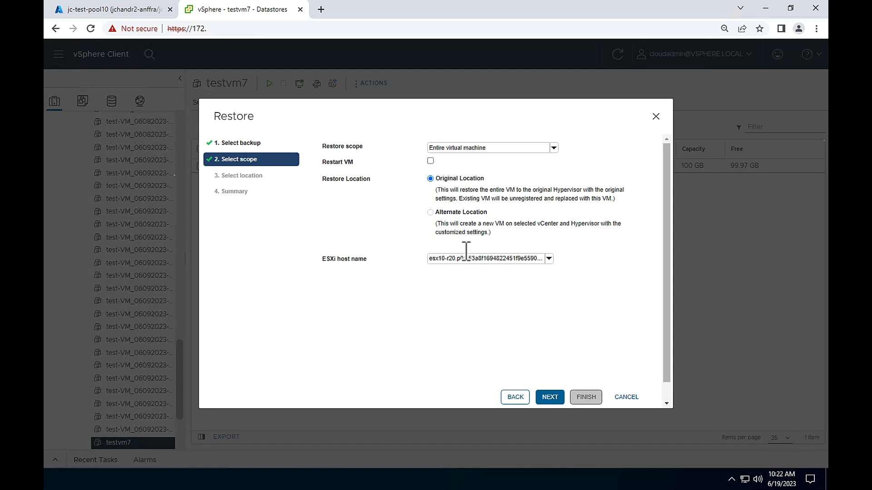
left_click(550, 402)
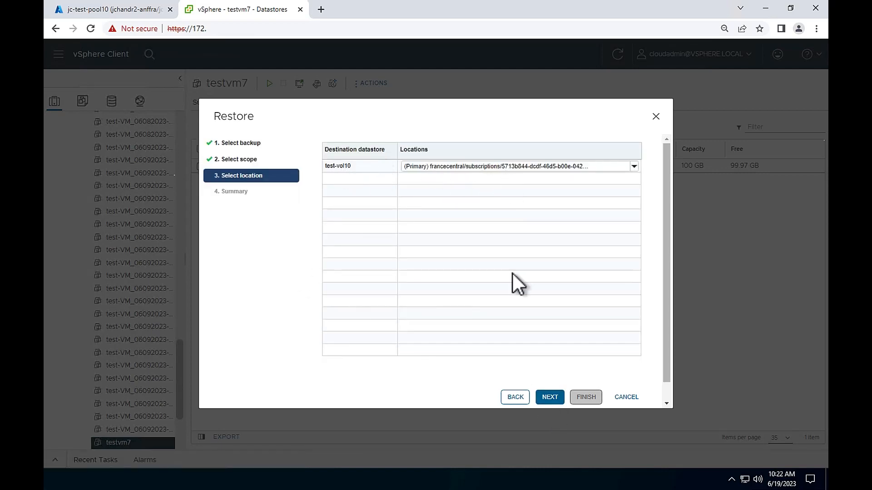
left_click(634, 168)
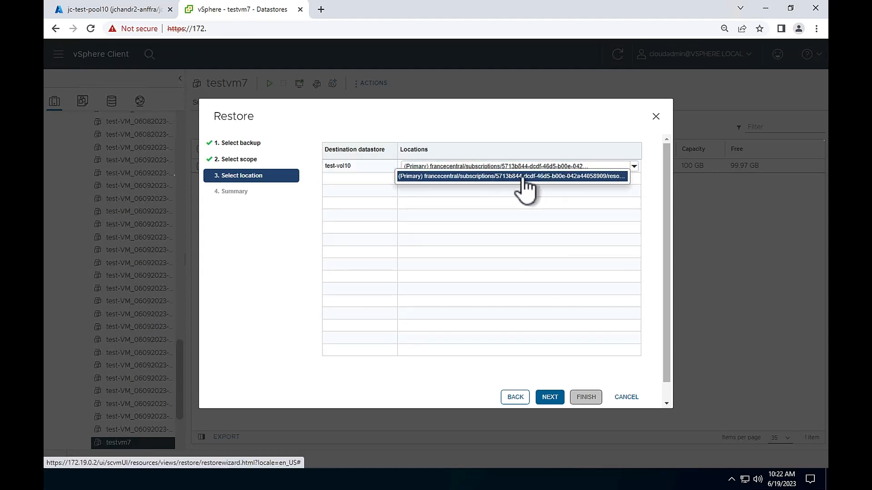
left_click(447, 177)
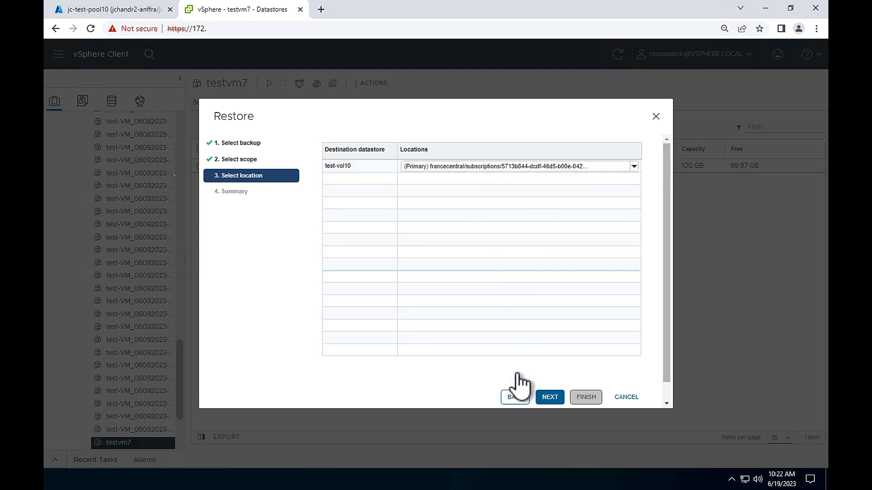
left_click(544, 396)
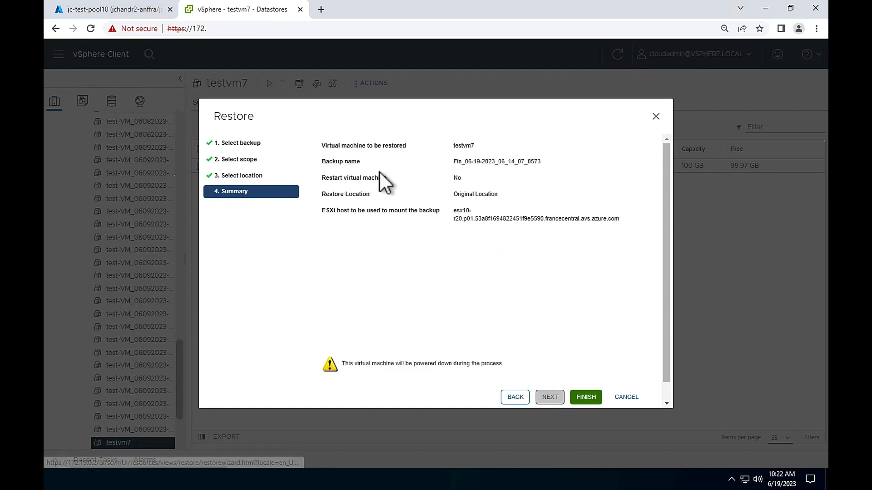
Step: Start the restore of testvm7 and agree to overwrite its original virtual disks
left_click(581, 398)
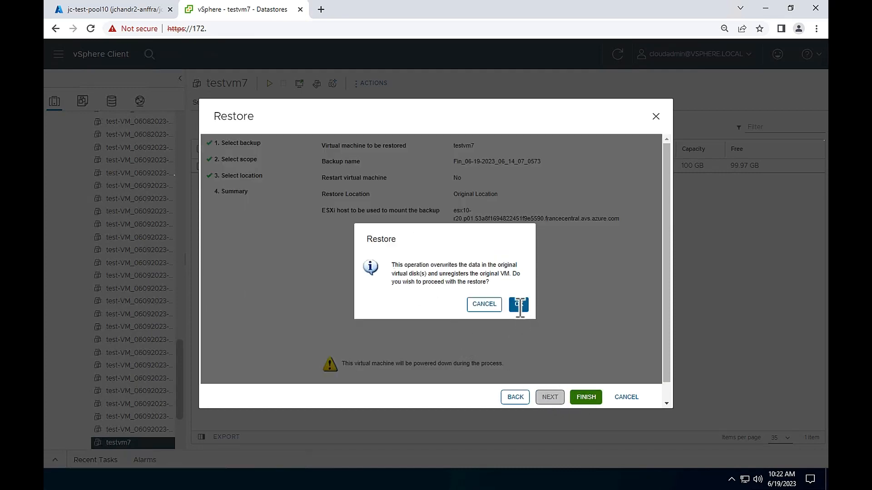
left_click(518, 305)
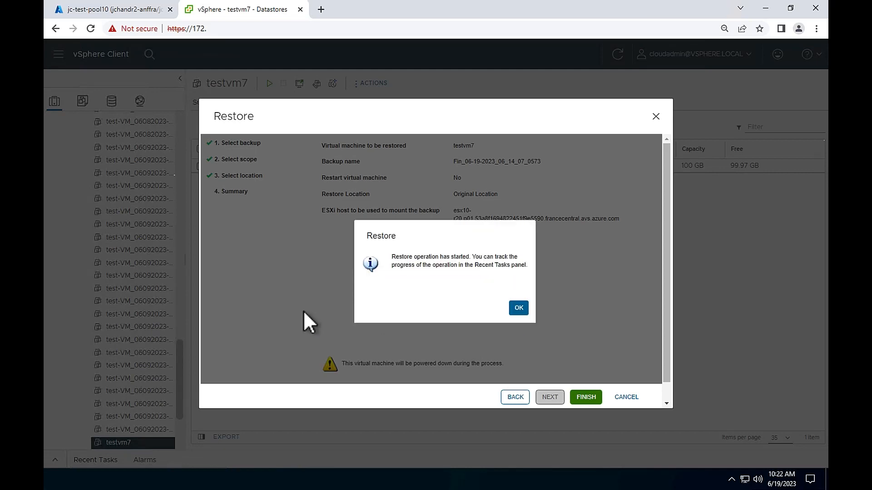
left_click(516, 308)
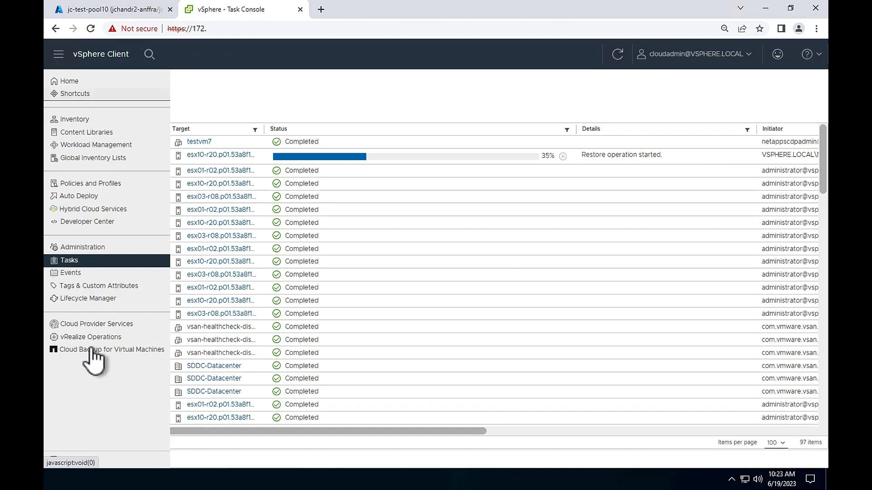
Step: Check the restore job's details on the Cloud Backup for Virtual Machines dashboard, refreshing the job status and the dashboard
left_click(89, 350)
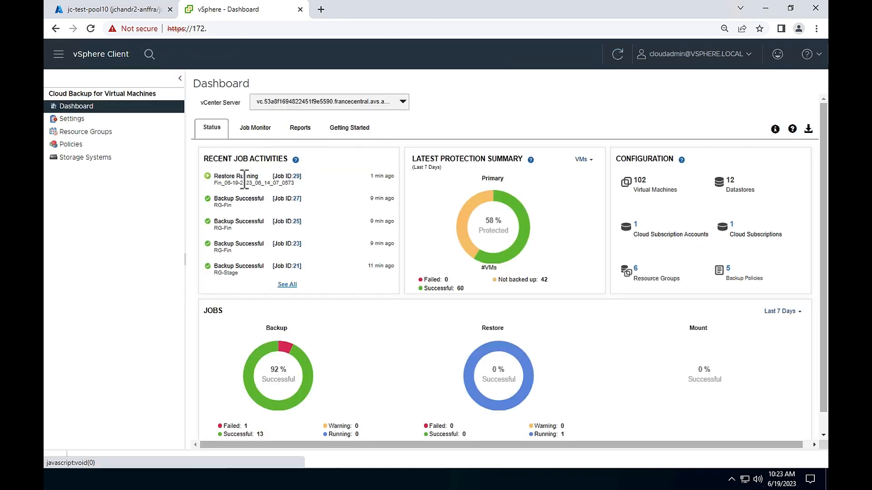
left_click(296, 176)
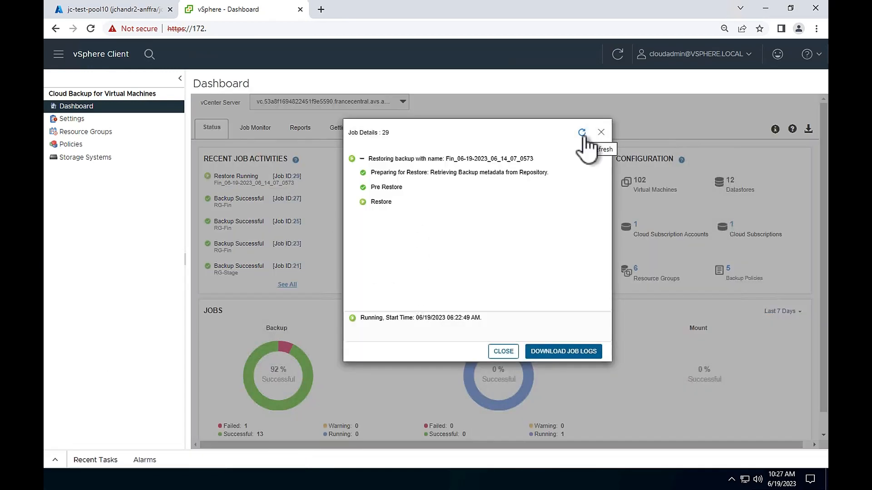
left_click(582, 135)
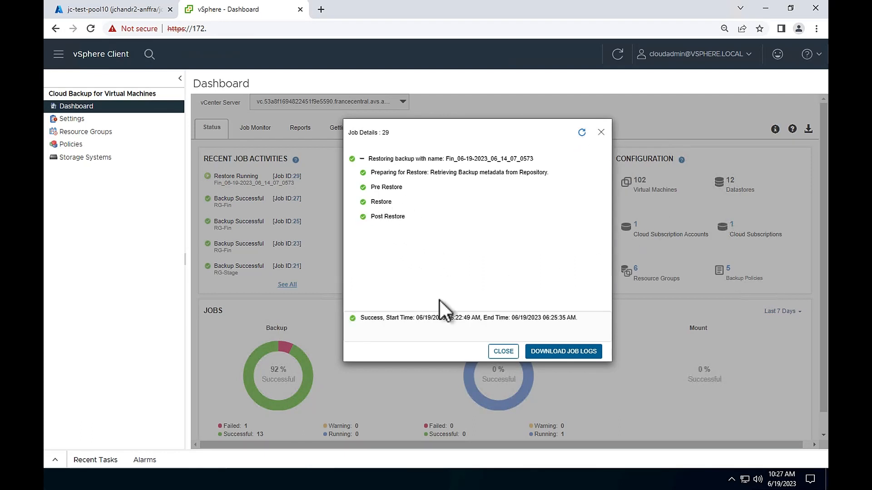
left_click(503, 351)
left_click(618, 54)
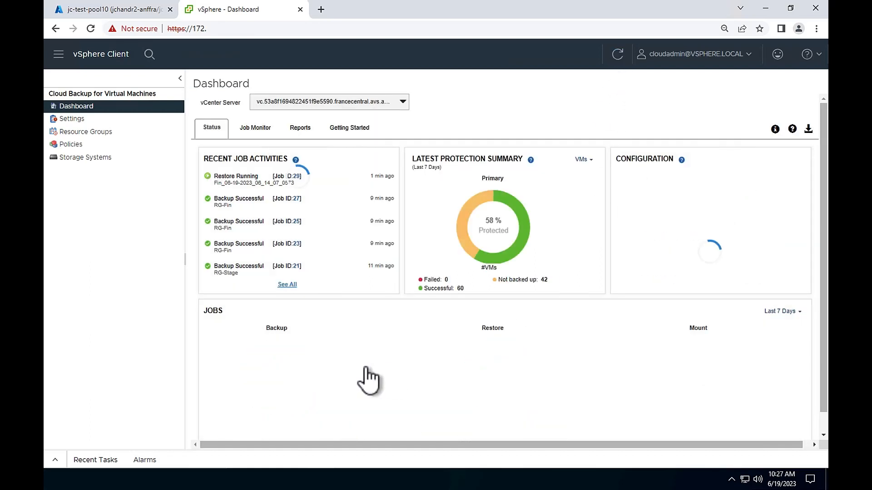
Step: Find the restored testvm7 in the inventory under Cluster-1
left_click(59, 54)
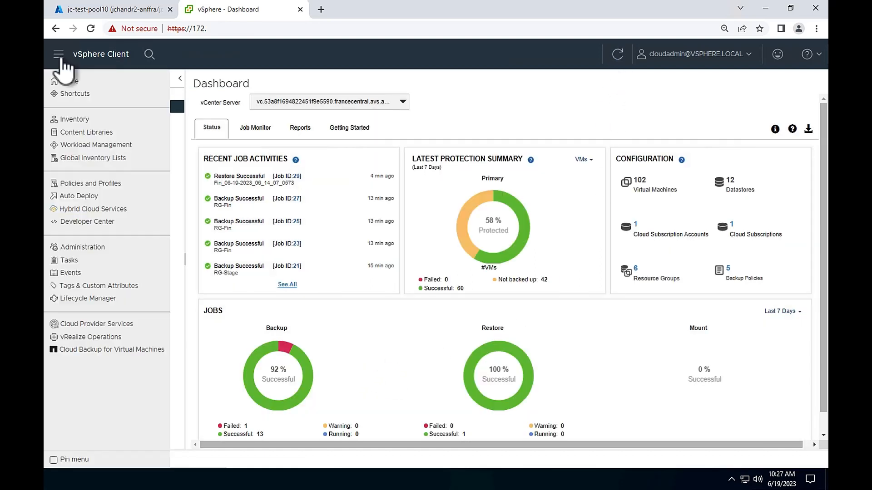
left_click(79, 119)
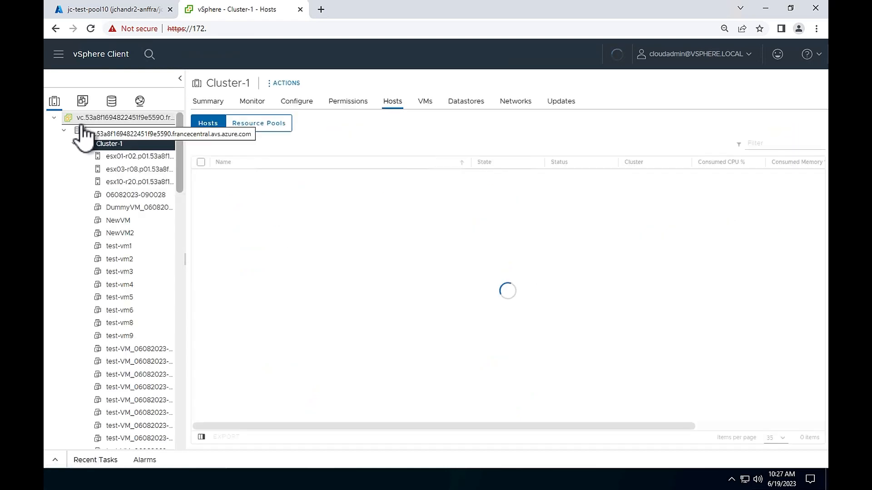
scroll(117, 350, "down", 10)
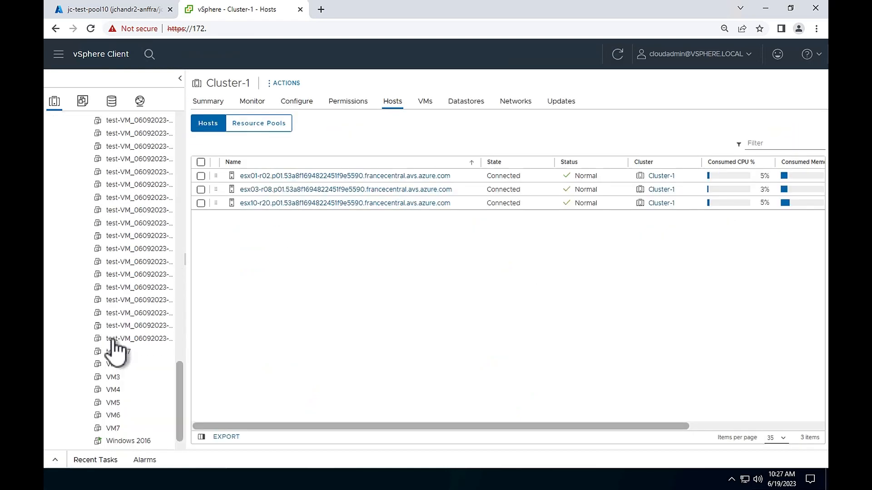
left_click(119, 352)
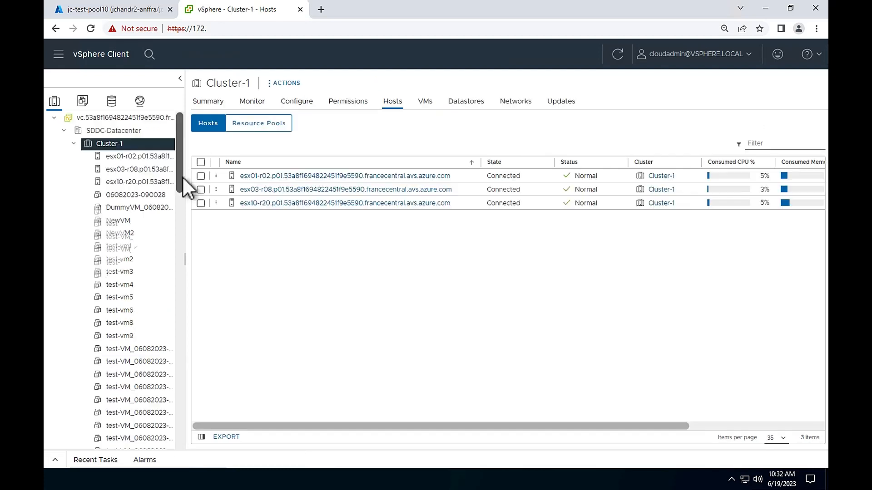
Step: Open the summary of the WindowsVMBasic virtual machine and launch its web console
left_click_drag(181, 176, 181, 434)
left_click(141, 444)
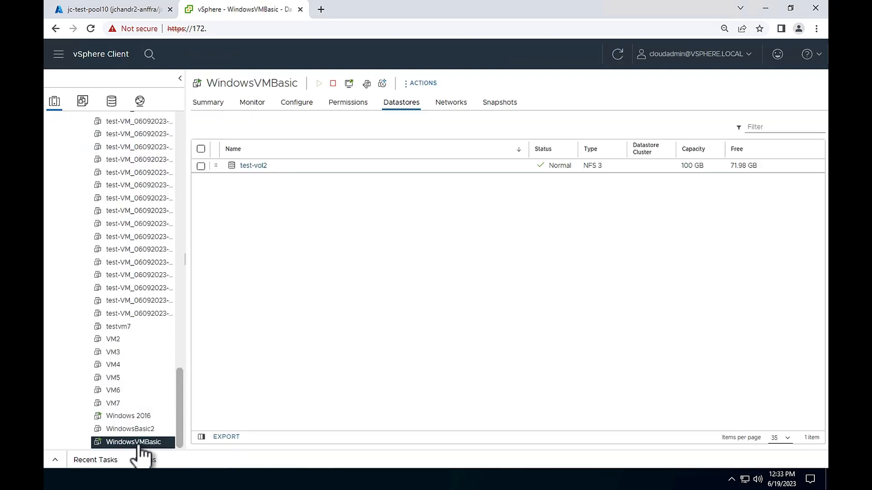
left_click(213, 111)
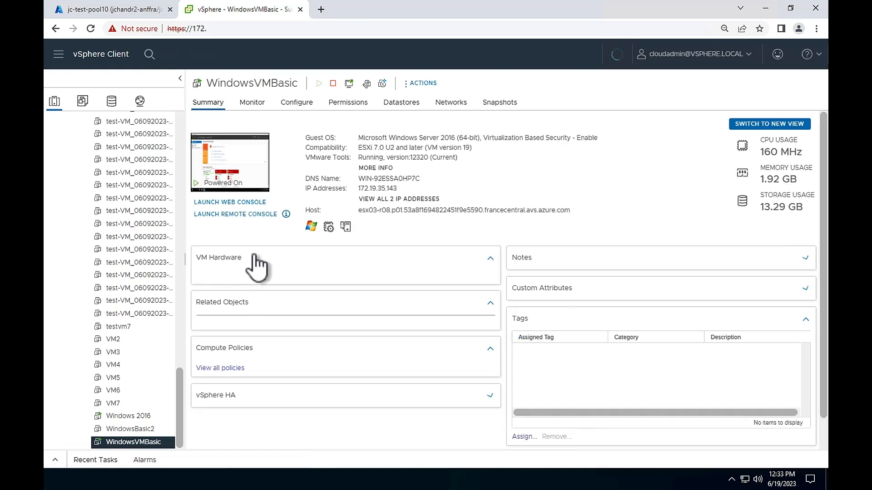
left_click(242, 203)
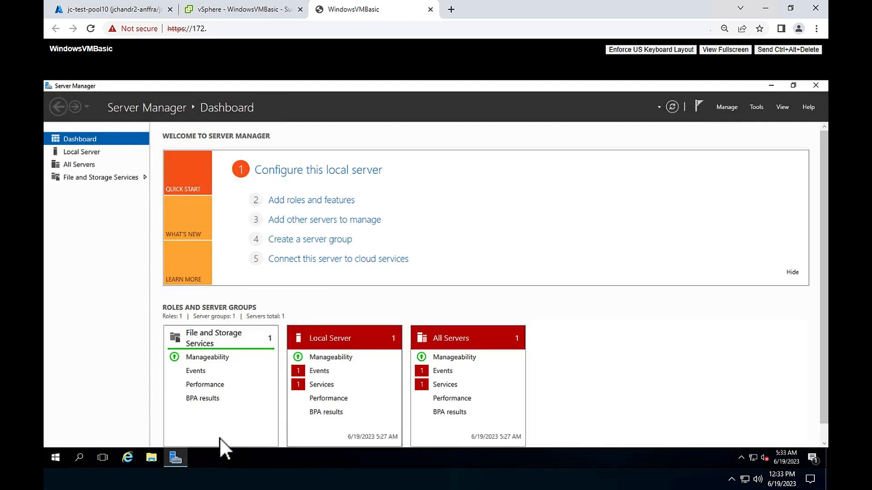
Step: Browse the VM's Added (A:) drive and view the contents of the Important Documents DND folder
left_click(152, 461)
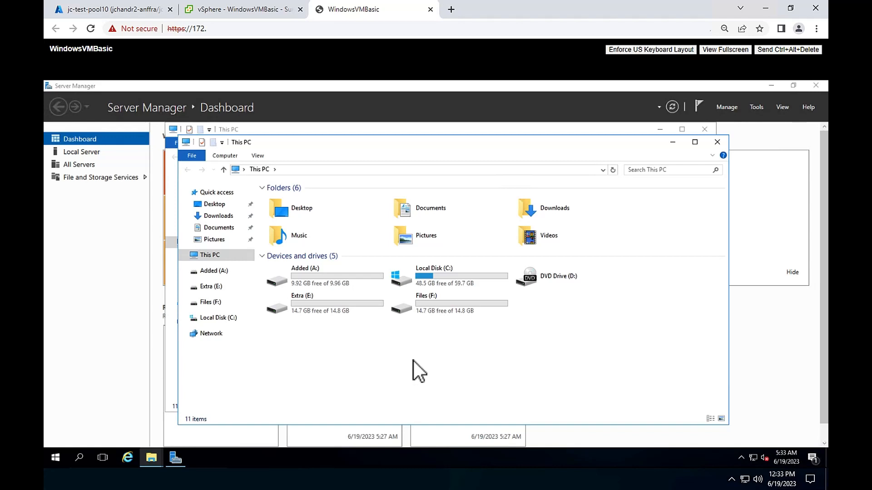
double_click(329, 277)
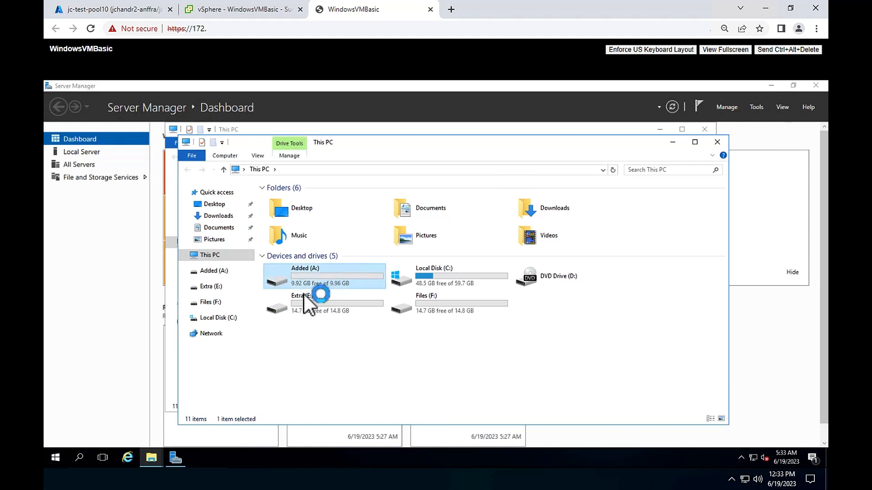
left_click(302, 200)
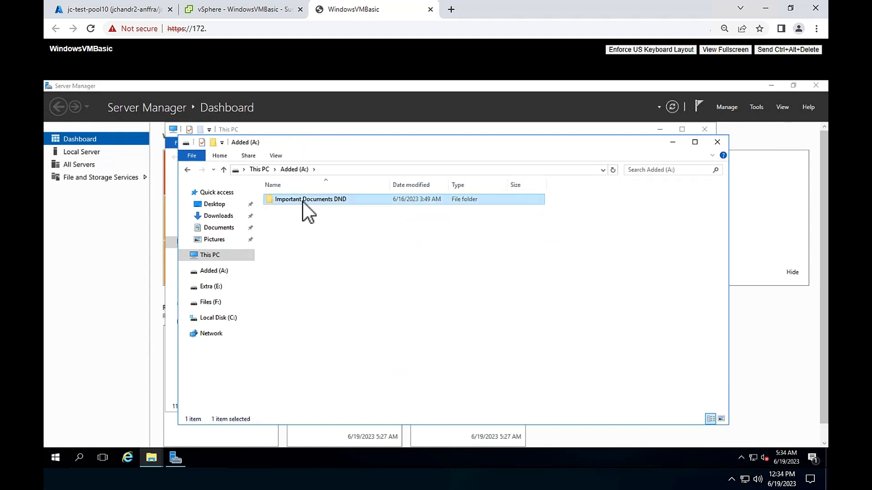
left_click(313, 202)
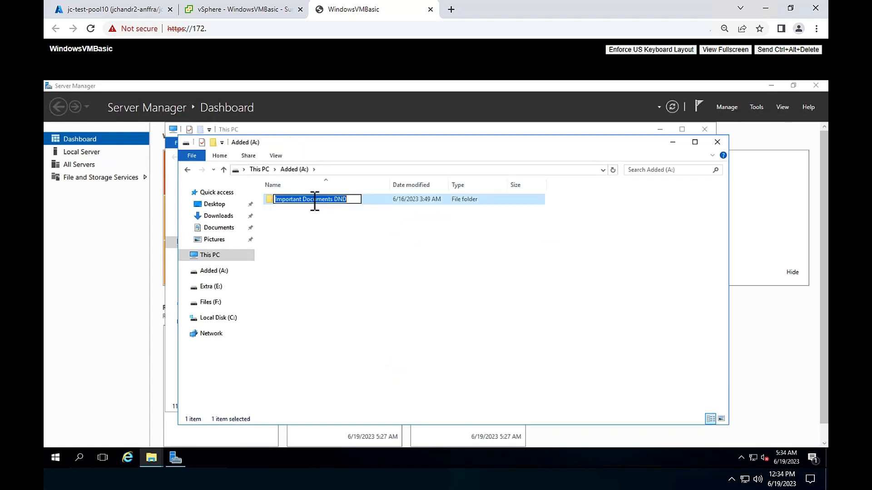
double_click(370, 203)
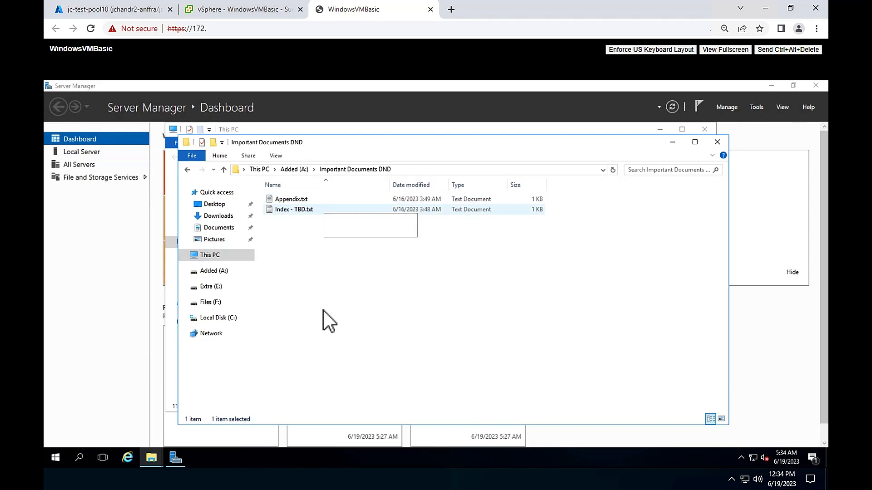
Step: Delete the Important Documents DND folder from the Added (A:) drive
left_click(297, 172)
right_click(310, 198)
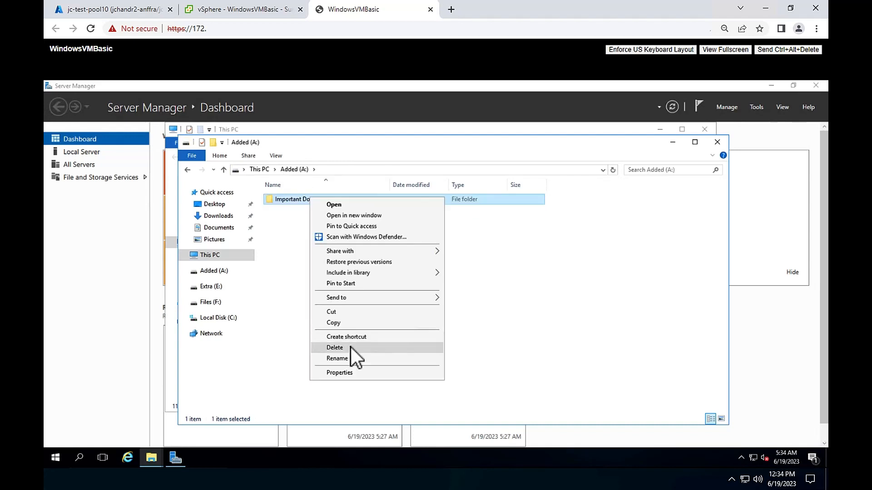
left_click(336, 347)
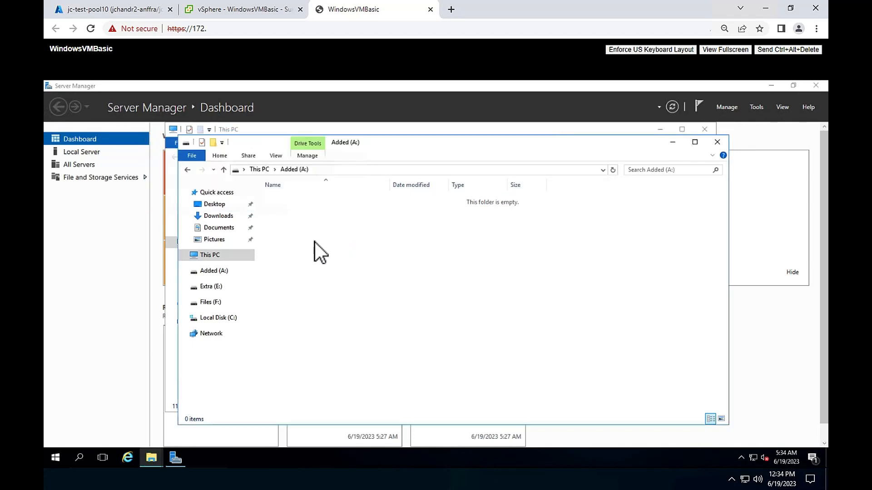
Step: Switch back to vSphere, start a NetApp Cloud Backup restore for WindowsVMBasic and select the first listed backup
left_click(258, 11)
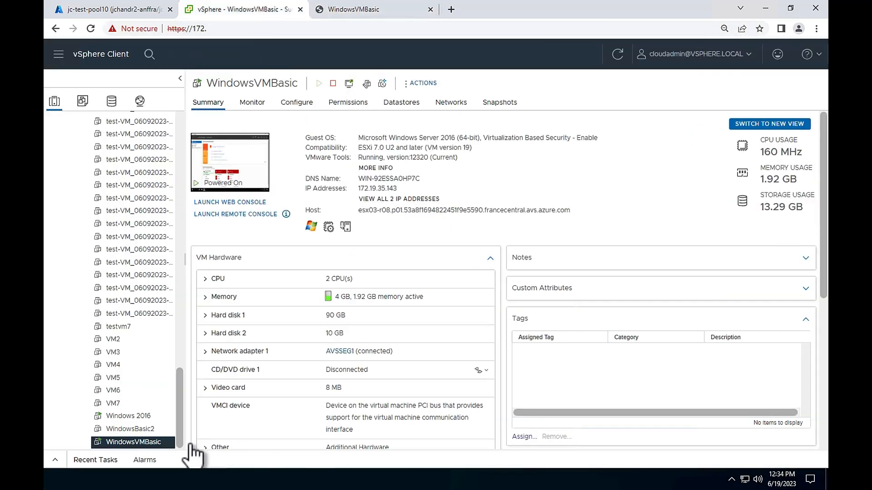
right_click(119, 441)
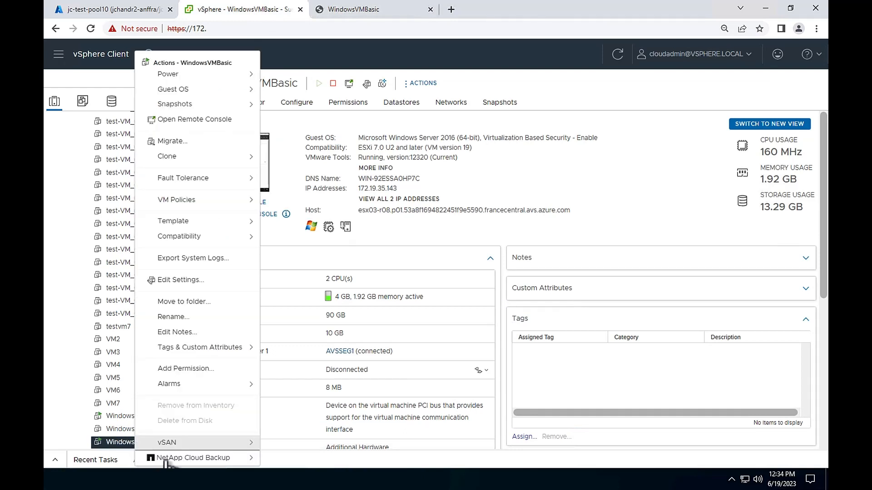
mouse_move(168, 458)
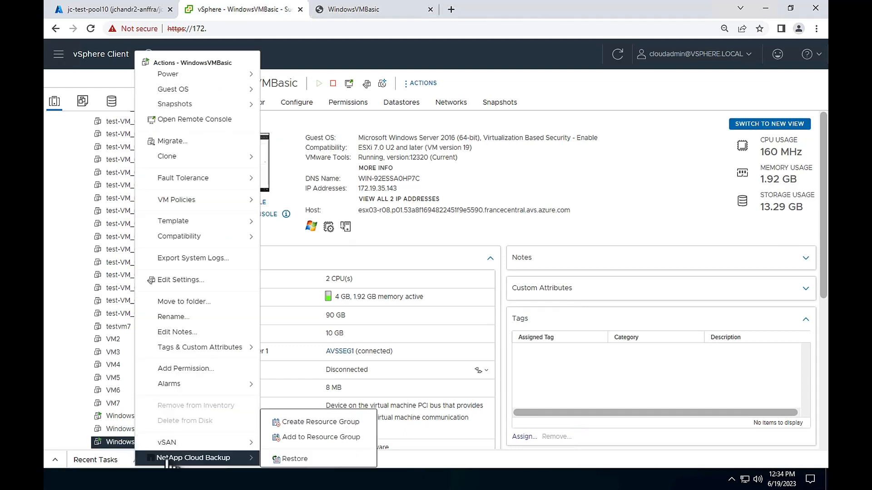
left_click(296, 461)
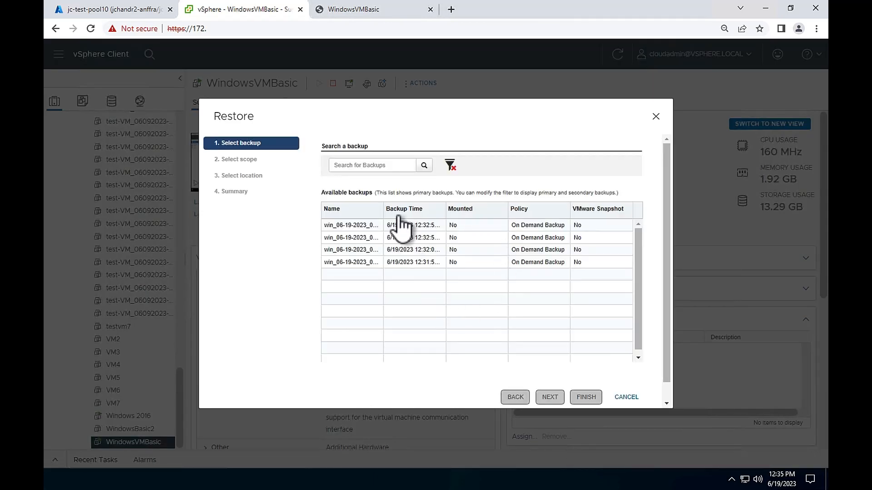
left_click(349, 227)
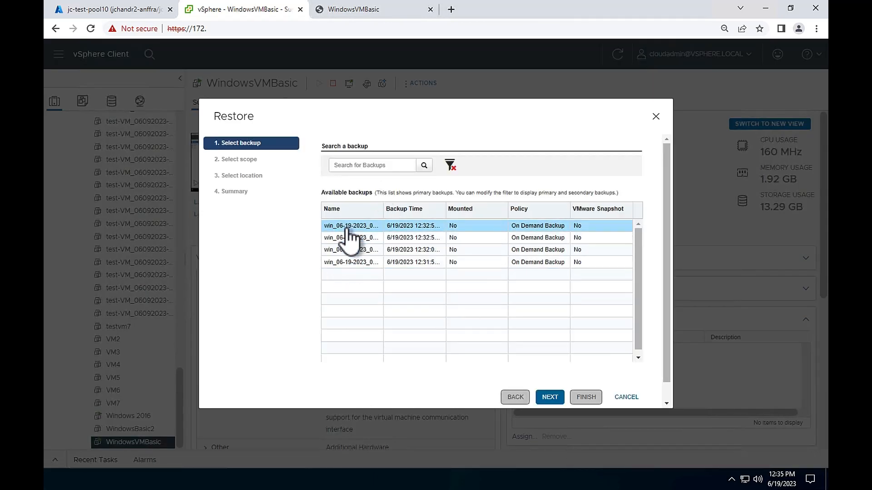
left_click(549, 401)
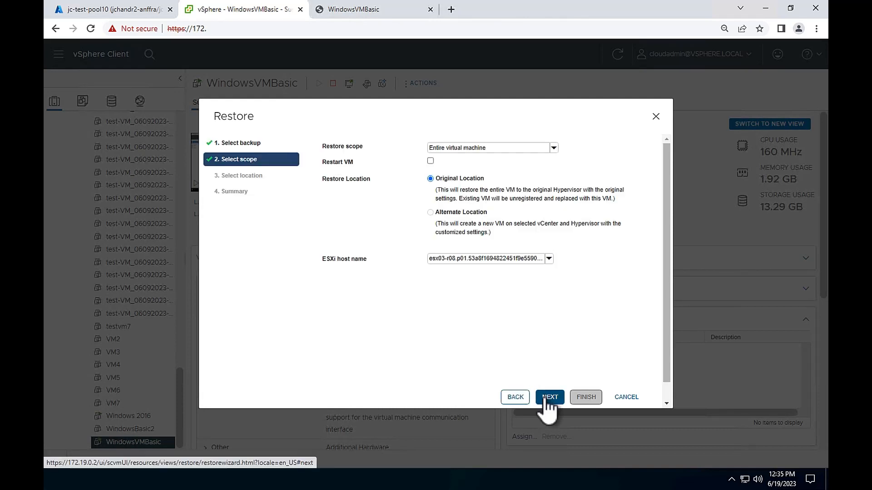
Step: Set the restore scope to Particular virtual disk, keeping both WindowsVMBasic disks selected with test-vol2 as destination datastore, and continue
left_click(554, 148)
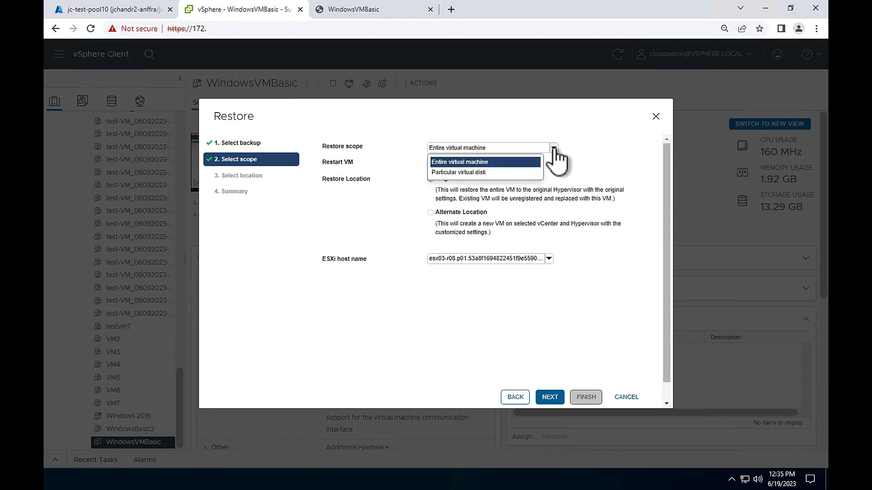
left_click(476, 176)
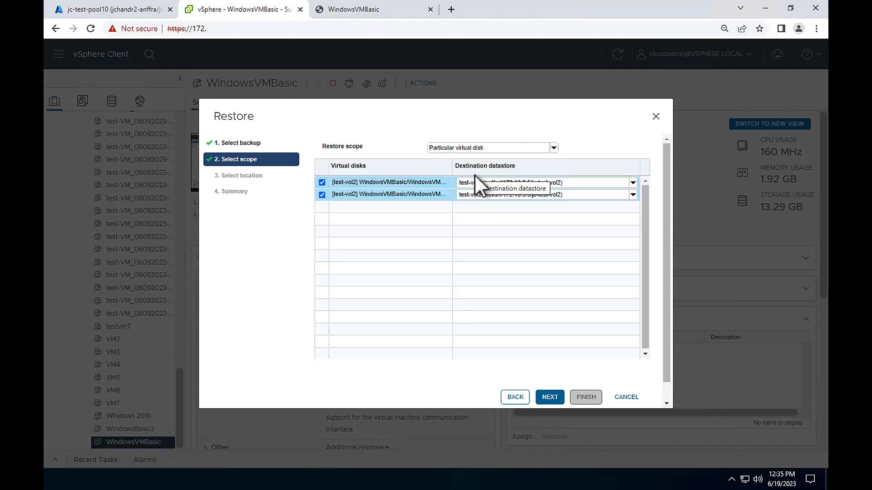
left_click_drag(452, 167, 503, 165)
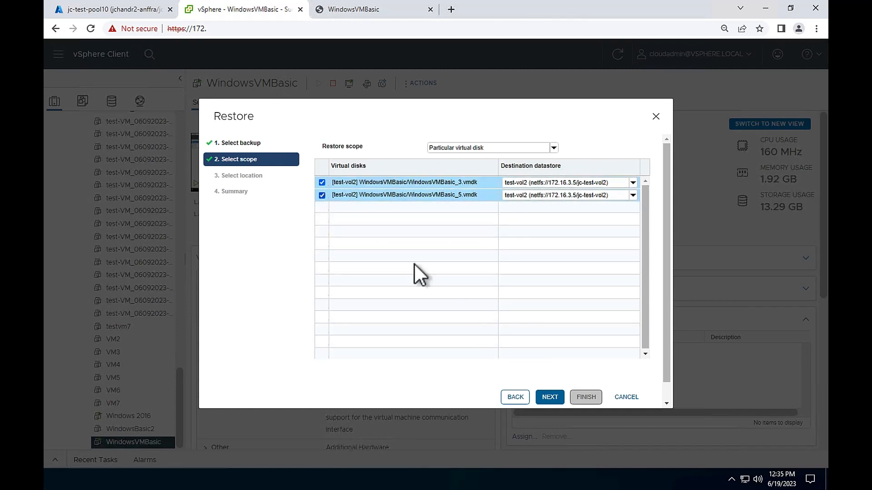
left_click(550, 398)
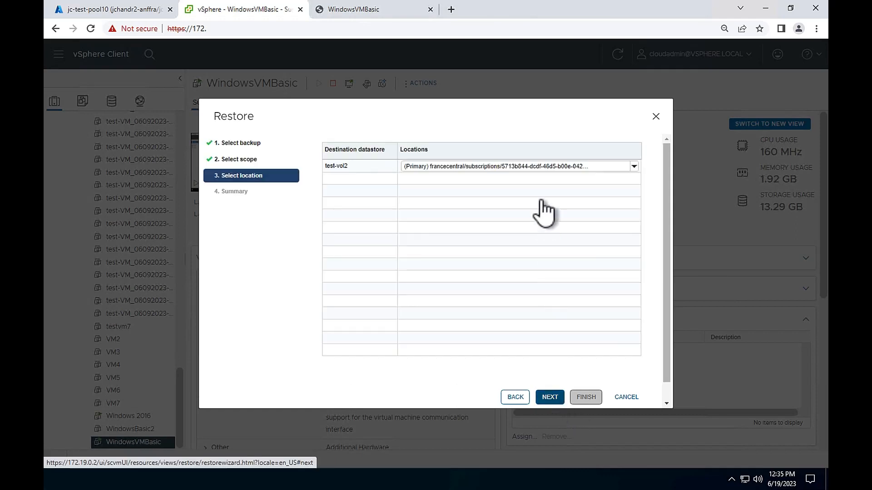
Step: Choose the primary francecentral location for test-vol2 and start the restore, accepting the overwrite of the original virtual disks
left_click(542, 168)
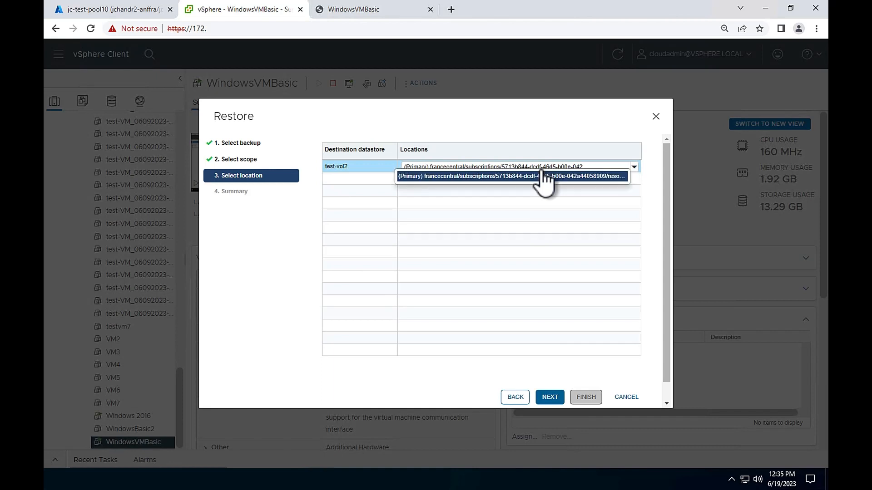
left_click(542, 176)
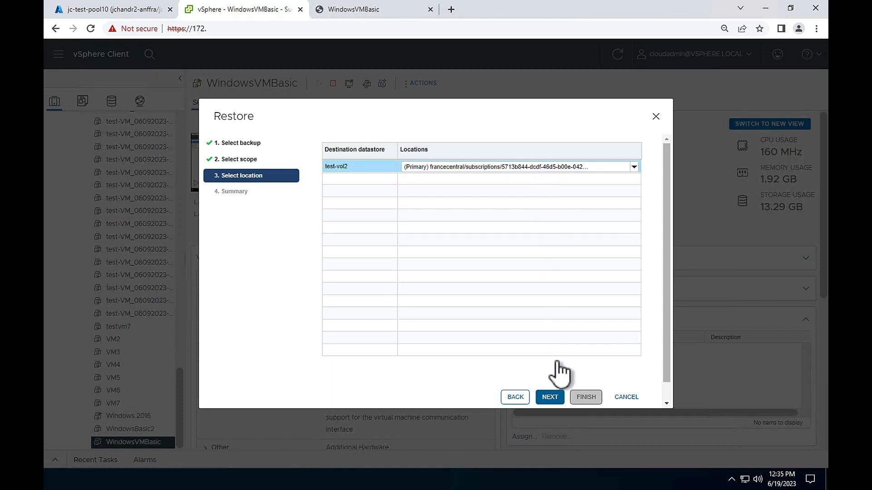
left_click(551, 398)
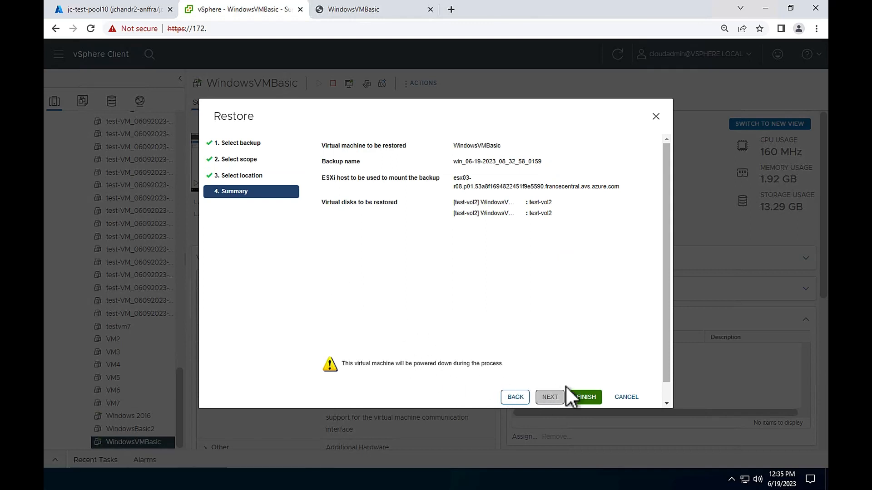
left_click(586, 398)
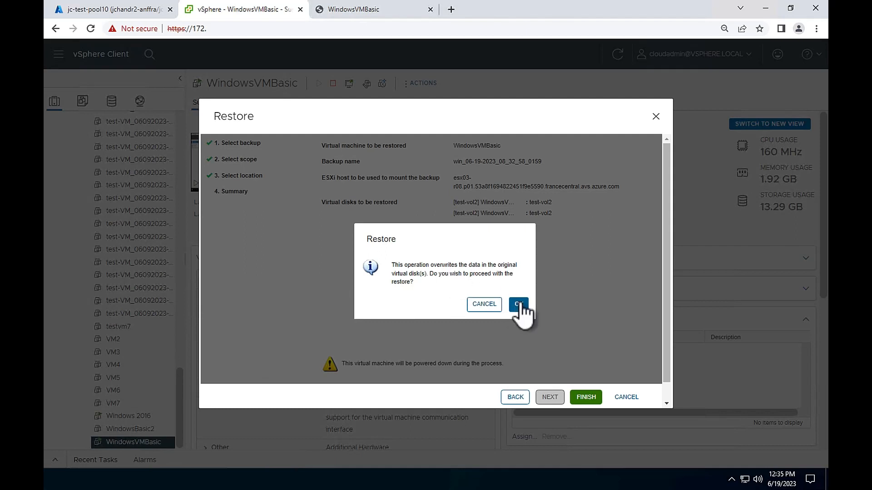
left_click(519, 304)
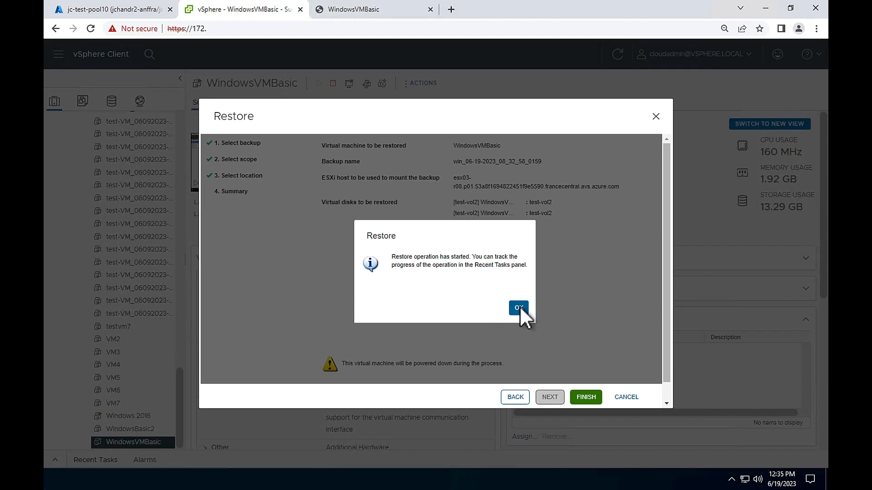
left_click(519, 307)
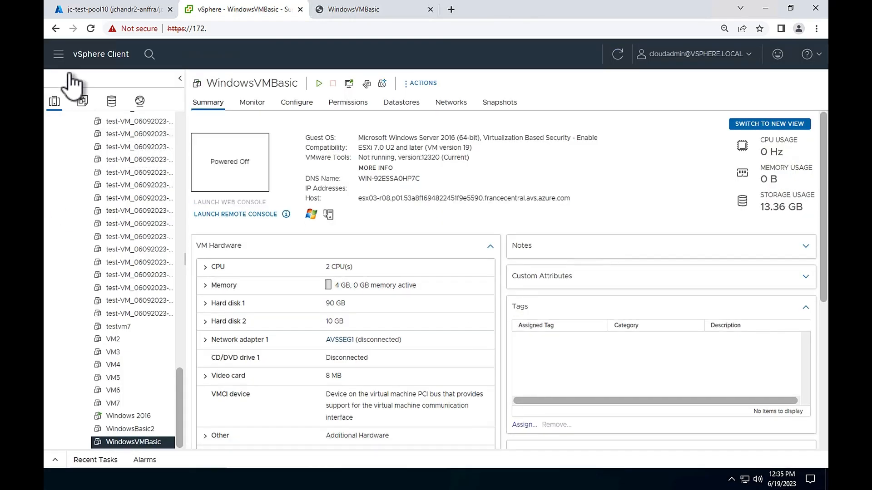
Step: Open the Cloud Backup for Virtual Machines dashboard, check the refreshed details of restore job 48, and close them
left_click(58, 55)
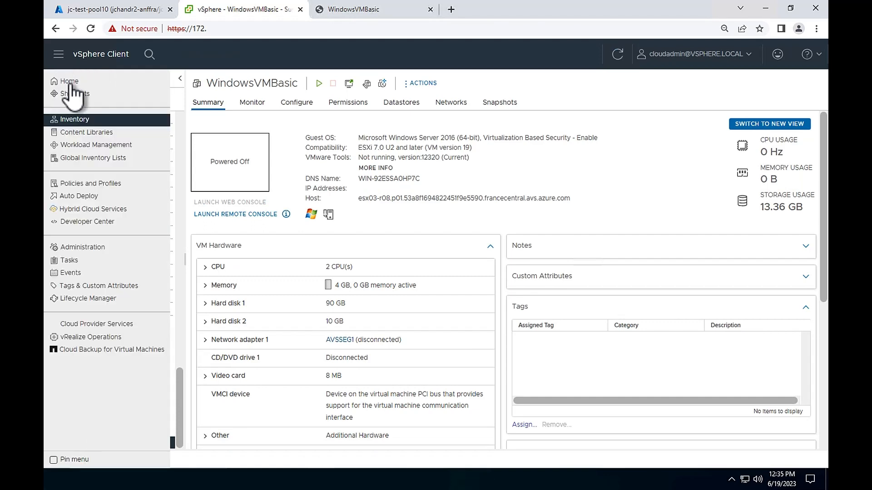
left_click(94, 349)
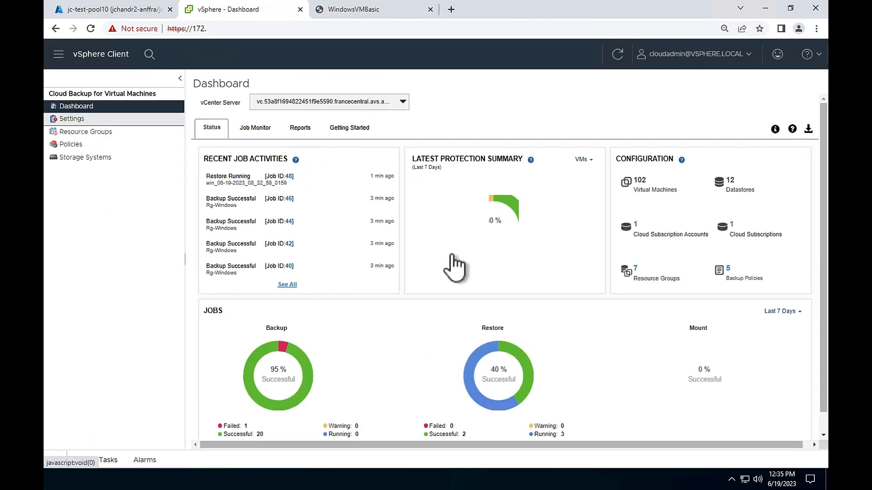
left_click(298, 177)
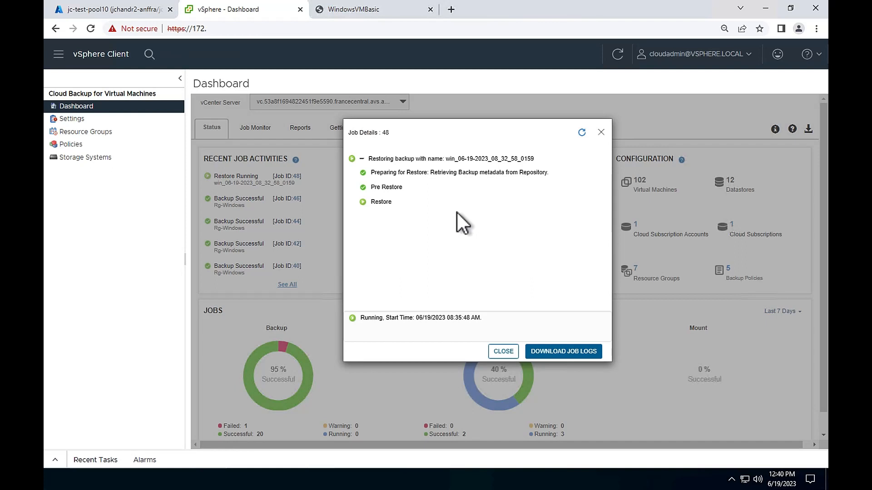
left_click(581, 132)
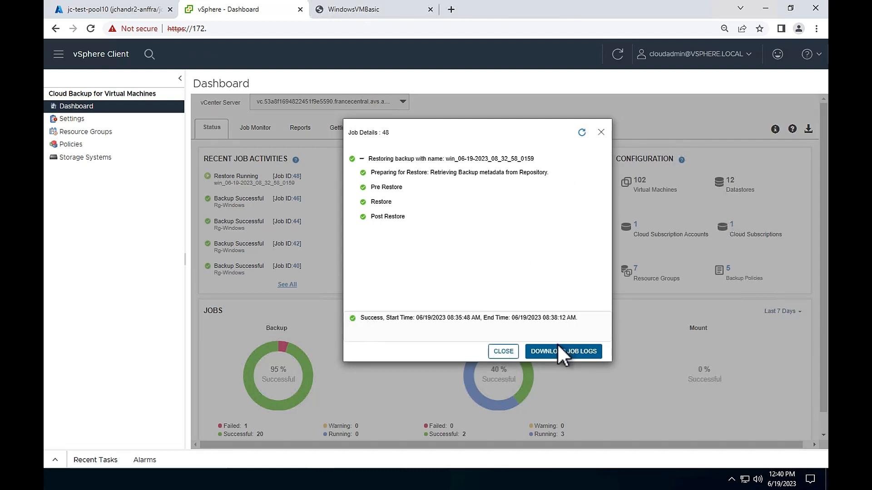
left_click(601, 133)
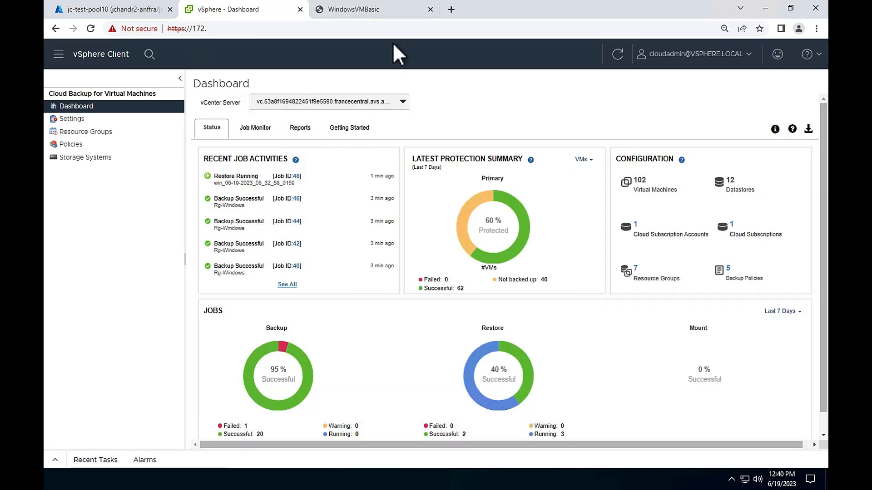
Step: Switch to the WindowsVMBasic web console and view the Important Documents DND folder on the Added (A:) drive
left_click(383, 11)
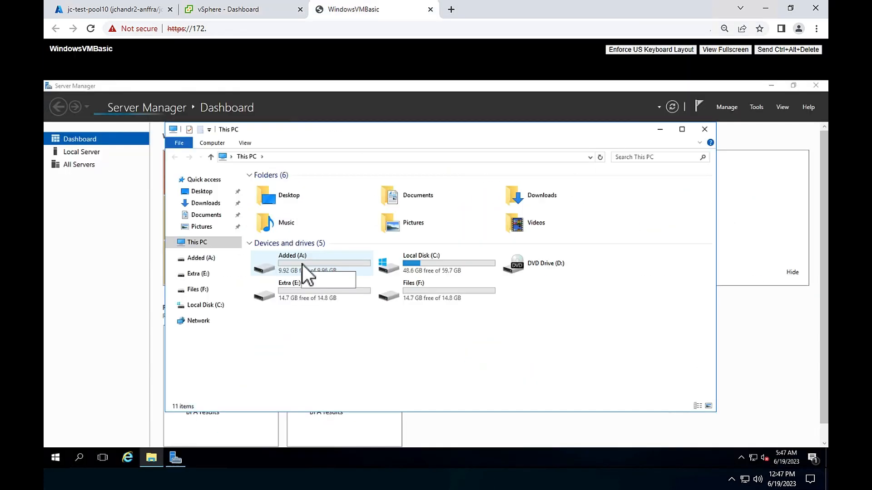
left_click(302, 263)
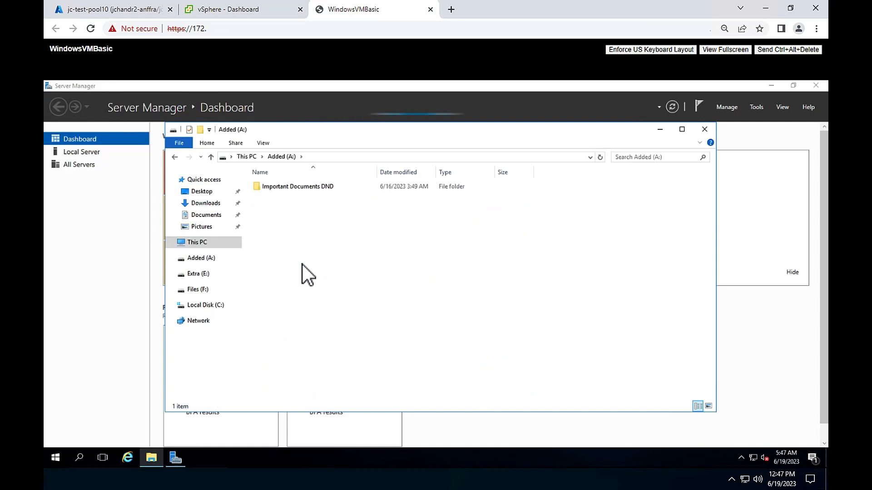
double_click(309, 188)
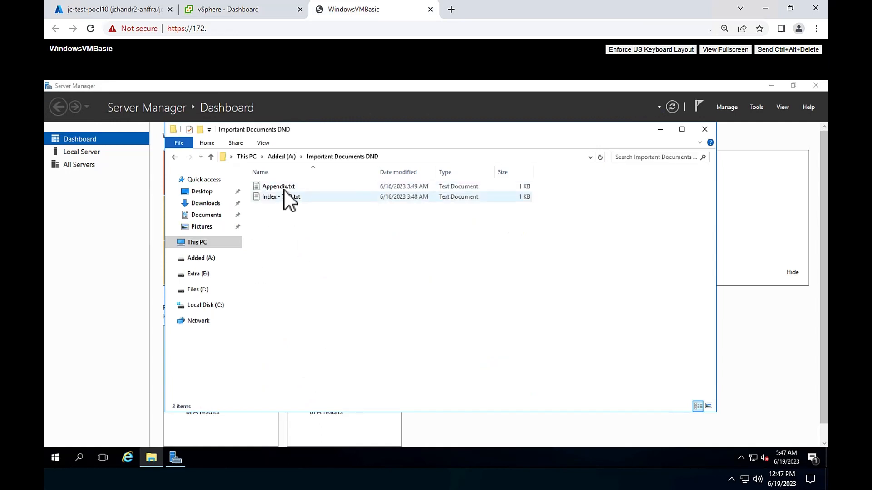